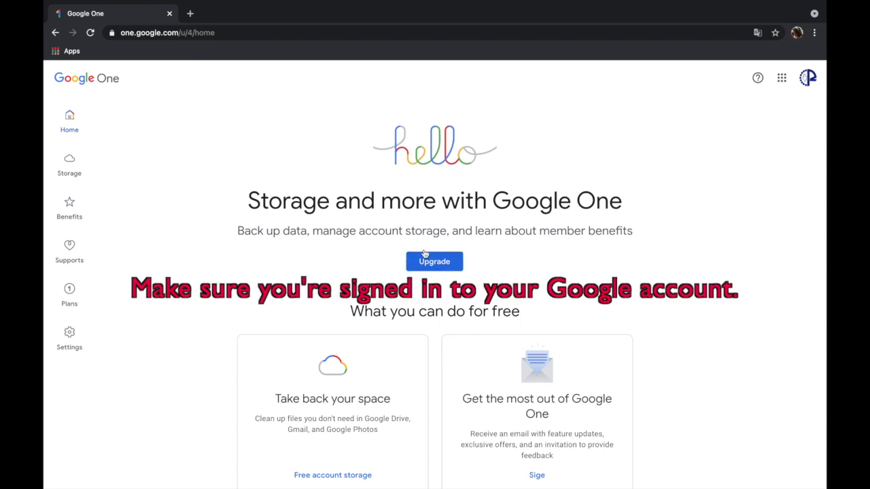
Step: Open the Google One plans and compare the 15 GB, 100 GB, 200 GB and 2 TB storage options
{"action": "left_click", "coordinate": [74, 295]}
{"action": "scroll", "coordinate": [744, 273], "scroll_direction": "down", "scroll_amount": 2}
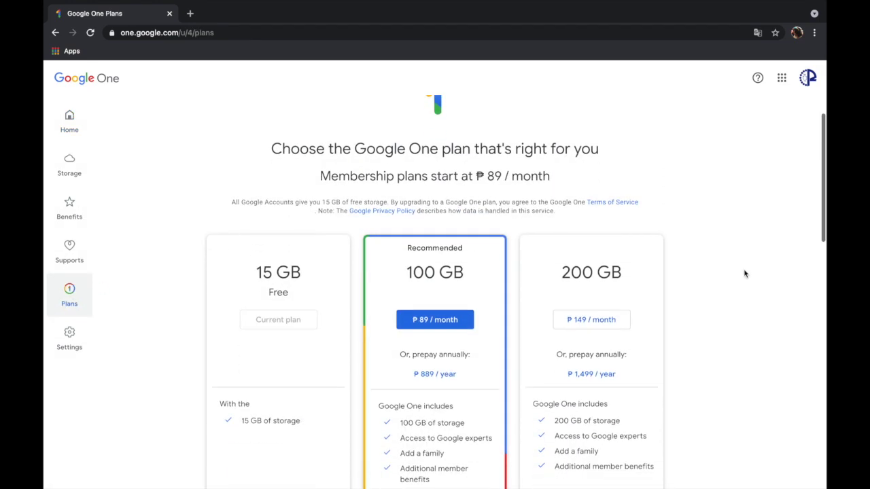
{"action": "scroll", "coordinate": [744, 273], "scroll_direction": "down", "scroll_amount": 2}
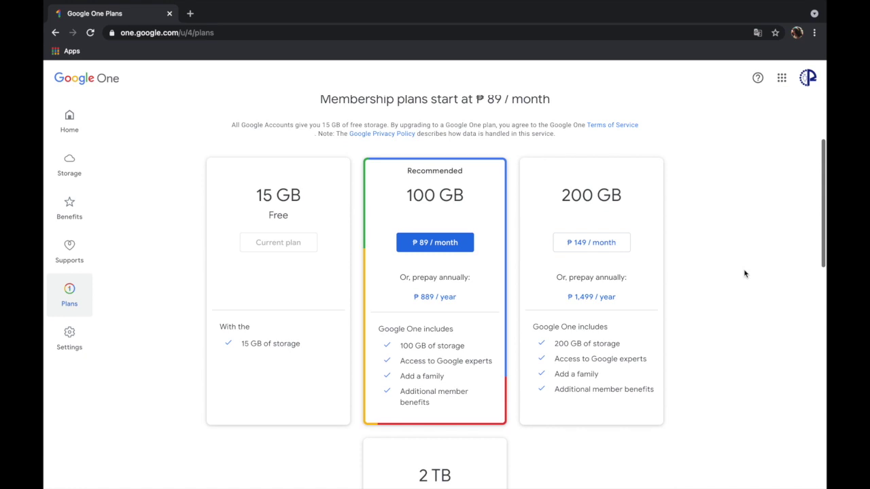
{"action": "scroll", "coordinate": [744, 273], "scroll_direction": "down", "scroll_amount": 1}
{"action": "scroll", "coordinate": [744, 273], "scroll_direction": "up", "scroll_amount": 1}
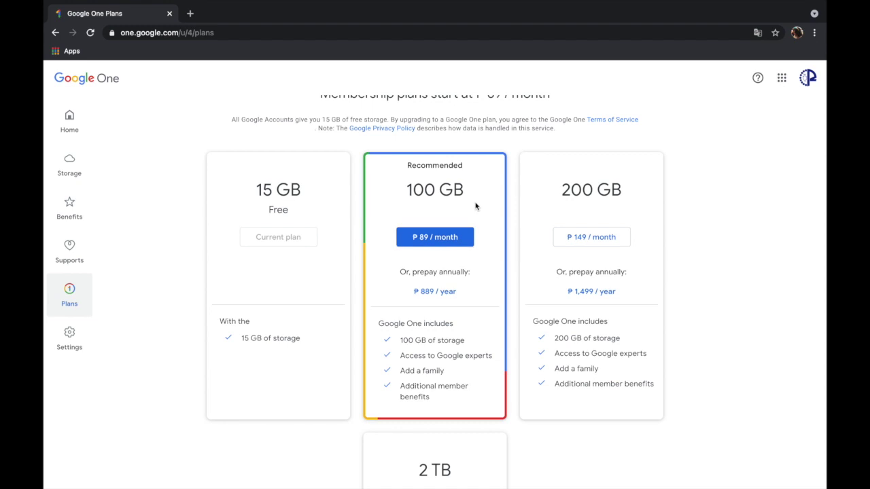
{"action": "scroll", "coordinate": [648, 275], "scroll_direction": "down", "scroll_amount": 4}
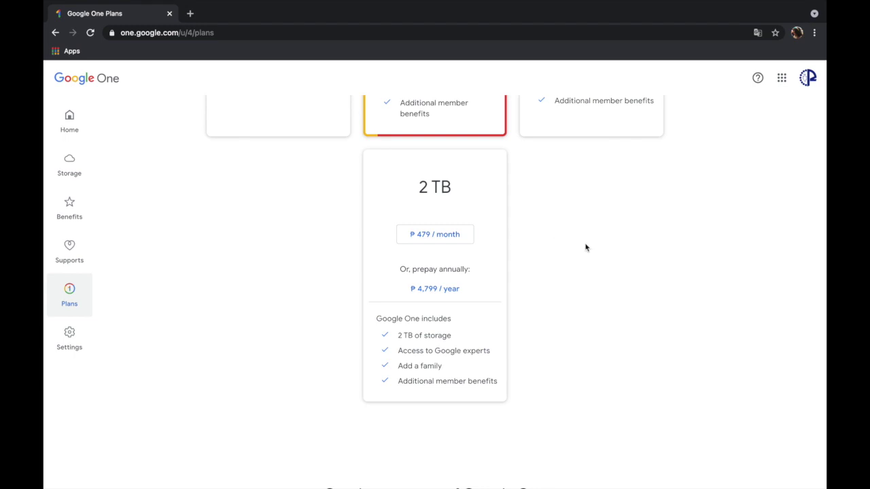
{"action": "scroll", "coordinate": [586, 247], "scroll_direction": "up", "scroll_amount": 6}
{"action": "scroll", "coordinate": [586, 247], "scroll_direction": "down", "scroll_amount": 4}
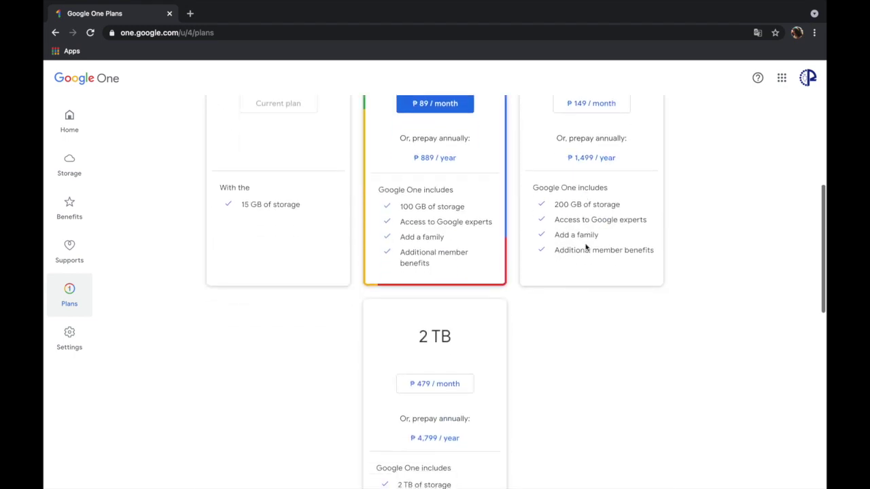
{"action": "scroll", "coordinate": [585, 248], "scroll_direction": "up", "scroll_amount": 4}
{"action": "scroll", "coordinate": [585, 247], "scroll_direction": "down", "scroll_amount": 2}
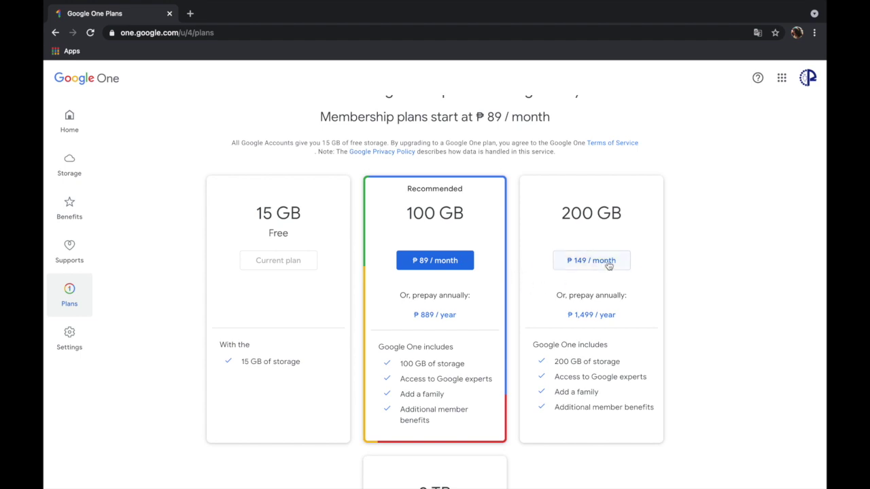
Step: Choose the 200 GB plan at ₱149 per month and agree to the Google One Terms of Service
{"action": "left_click", "coordinate": [608, 263]}
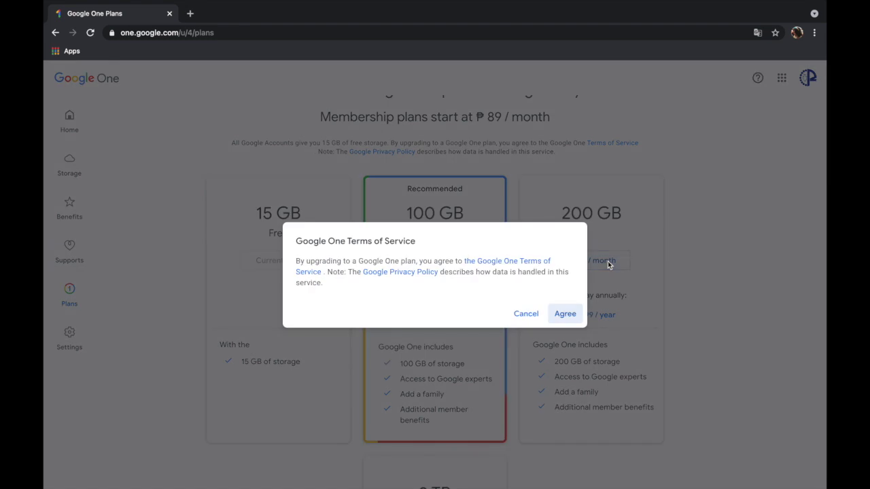
{"action": "left_click", "coordinate": [564, 314]}
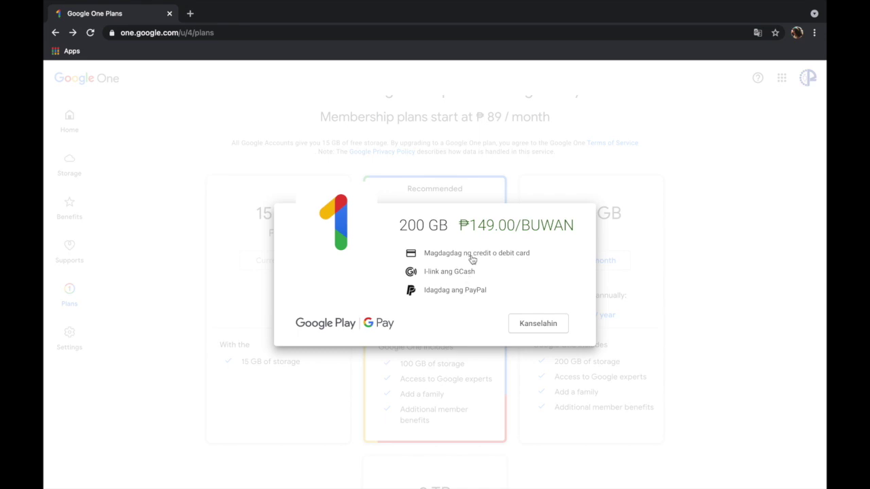
Step: Add a credit or debit card as payment method with its card number, expiry date, CVC and Philippines (PH) as billing country, and save it
{"action": "left_click", "coordinate": [474, 258]}
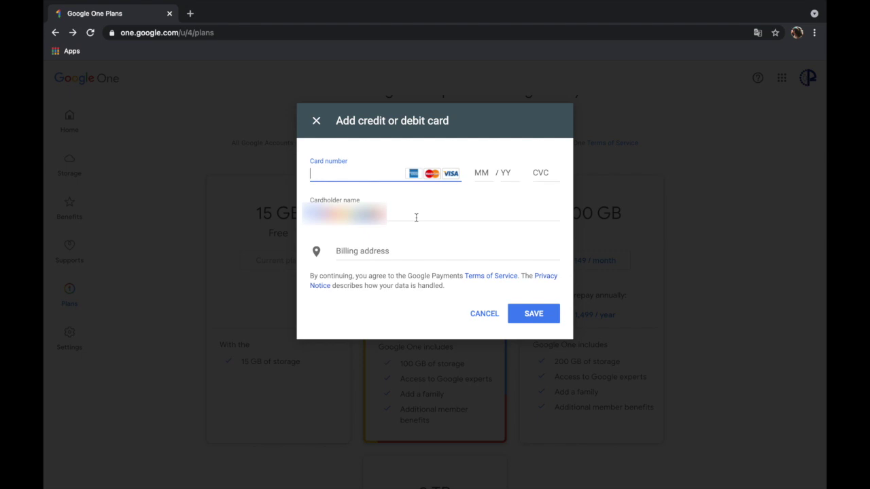
{"action": "key", "text": "super+v"}
{"action": "left_click", "coordinate": [452, 253]}
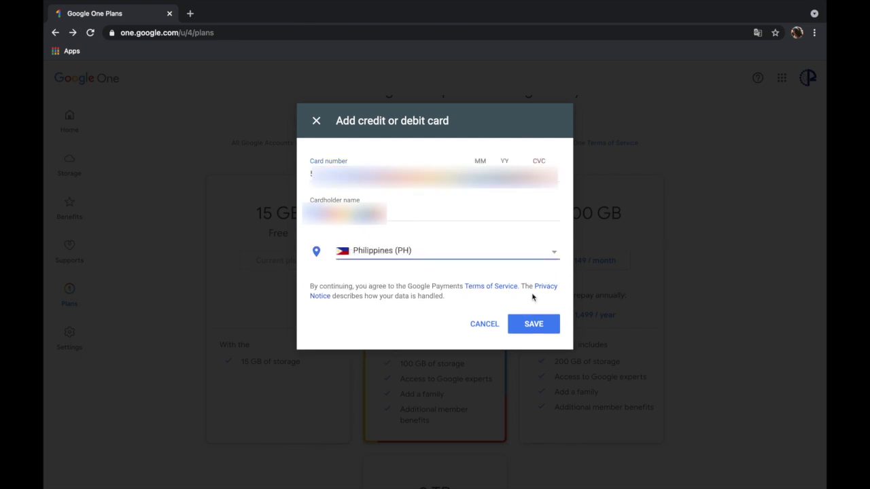
{"action": "left_click", "coordinate": [536, 326]}
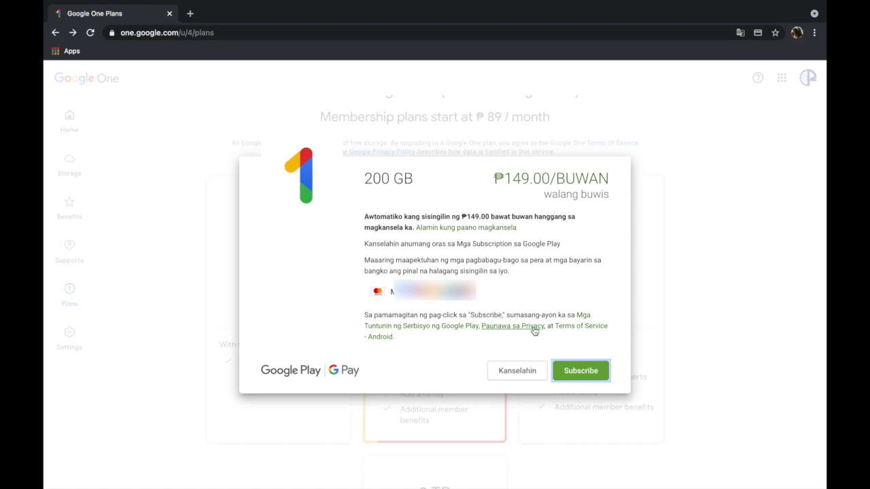
Step: Subscribe to the 200 GB plan with the saved card and close the confirmation
{"action": "left_click", "coordinate": [586, 374]}
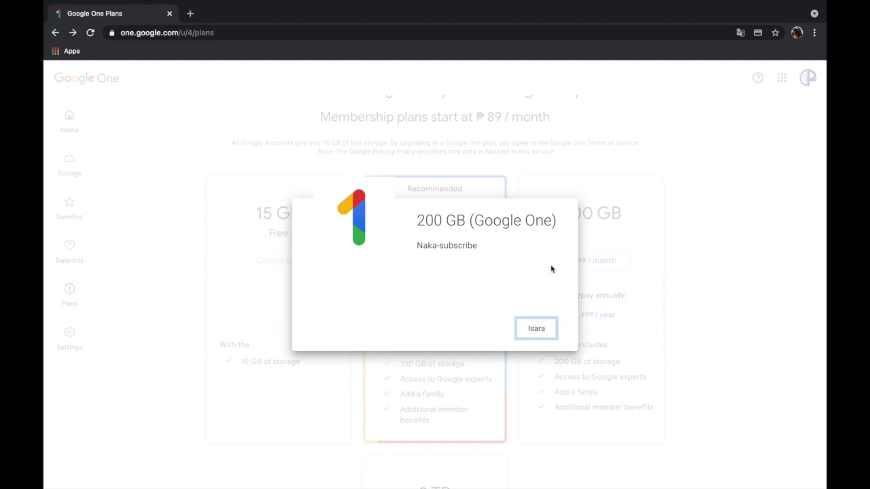
{"action": "left_click", "coordinate": [536, 328]}
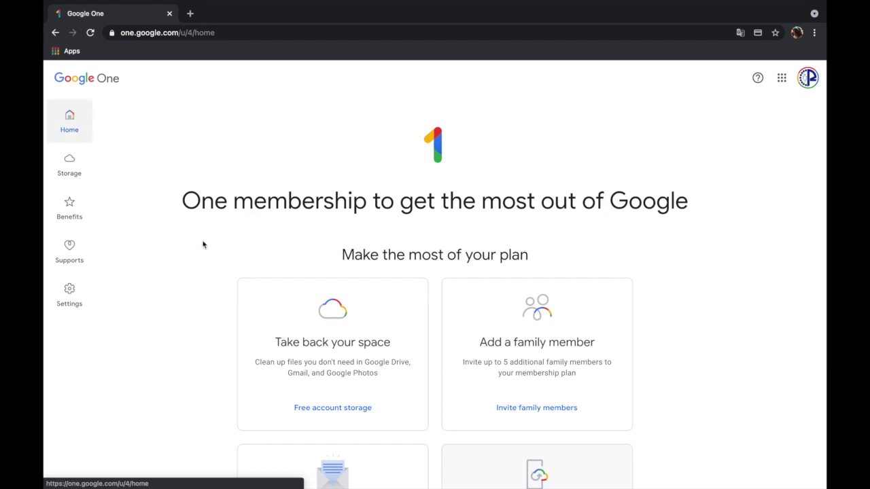
Step: Review the membership home page's options for making the most of the plan
{"action": "scroll", "coordinate": [718, 347], "scroll_direction": "down", "scroll_amount": 1}
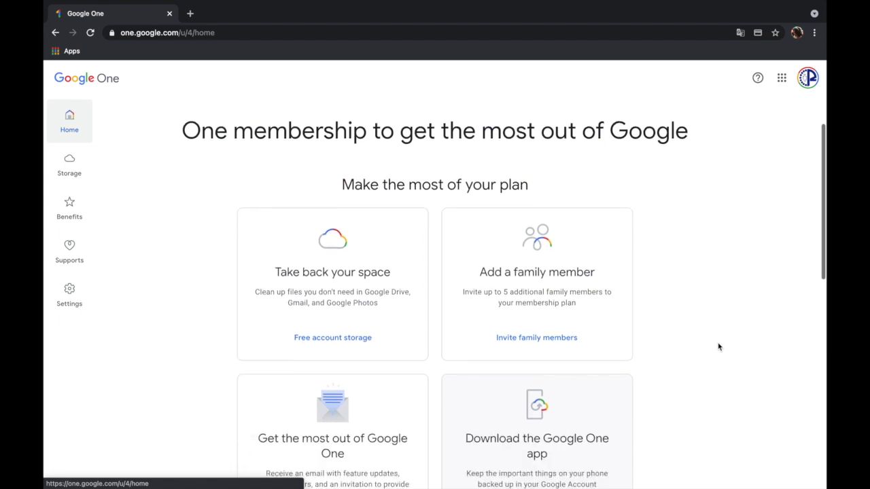
{"action": "scroll", "coordinate": [718, 346], "scroll_direction": "down", "scroll_amount": 2}
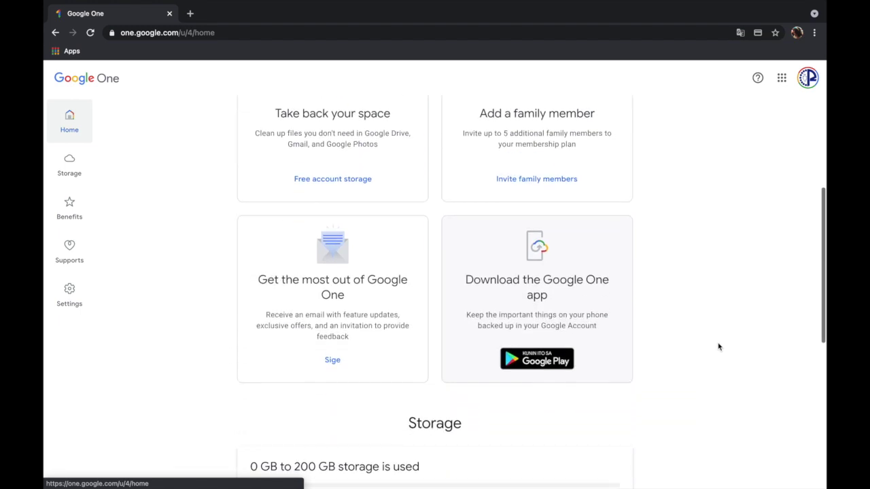
{"action": "scroll", "coordinate": [718, 346], "scroll_direction": "up", "scroll_amount": 2}
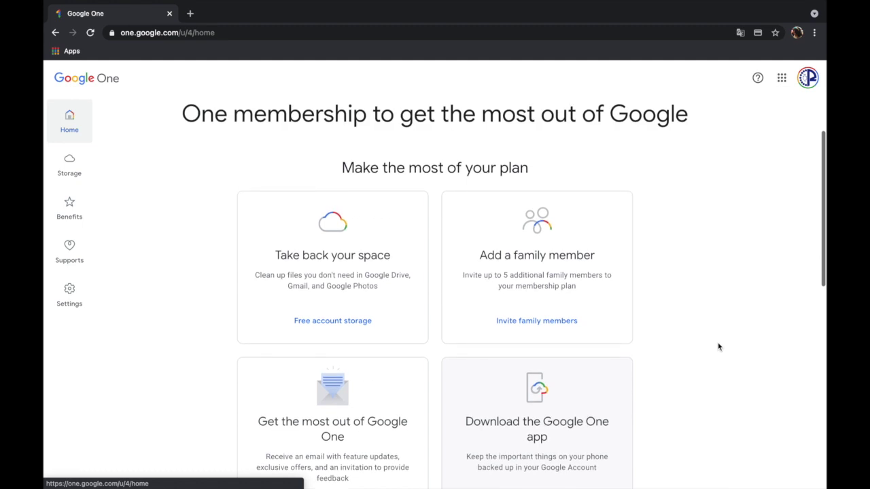
{"action": "scroll", "coordinate": [718, 346], "scroll_direction": "down", "scroll_amount": 2}
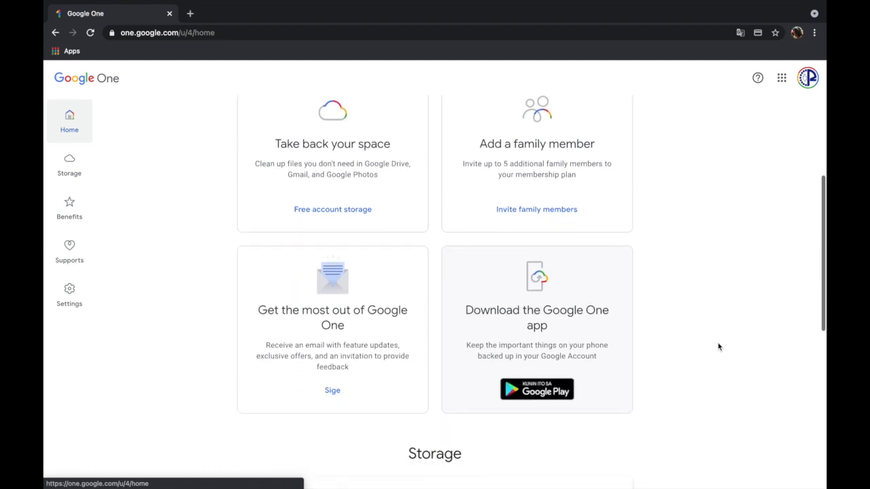
{"action": "scroll", "coordinate": [718, 347], "scroll_direction": "up", "scroll_amount": 1}
{"action": "scroll", "coordinate": [718, 346], "scroll_direction": "up", "scroll_amount": 2}
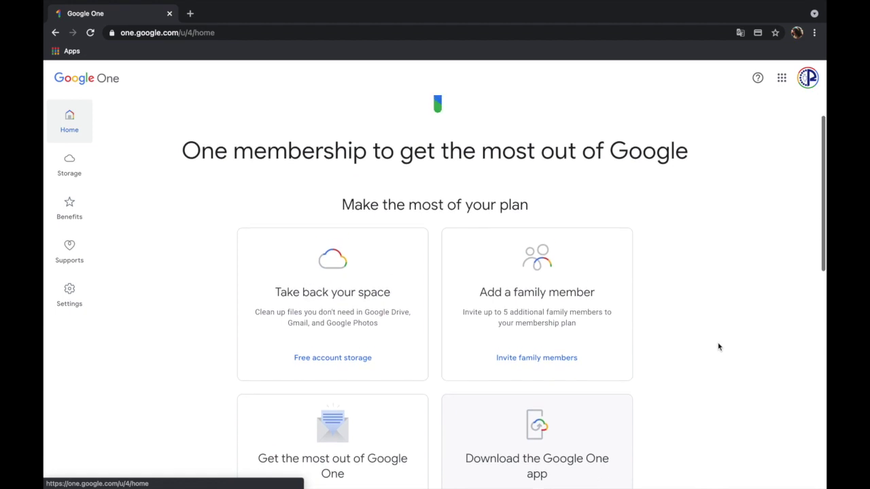
{"action": "scroll", "coordinate": [718, 347], "scroll_direction": "up", "scroll_amount": 1}
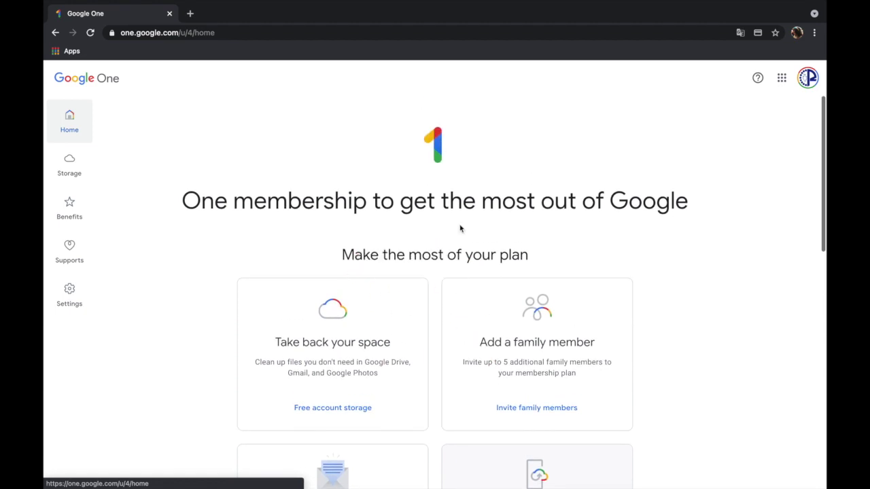
Step: Open families.google.com in a new tab and create a family group with the current account as family manager
{"action": "left_click", "coordinate": [190, 14]}
{"action": "type", "text": "families"}
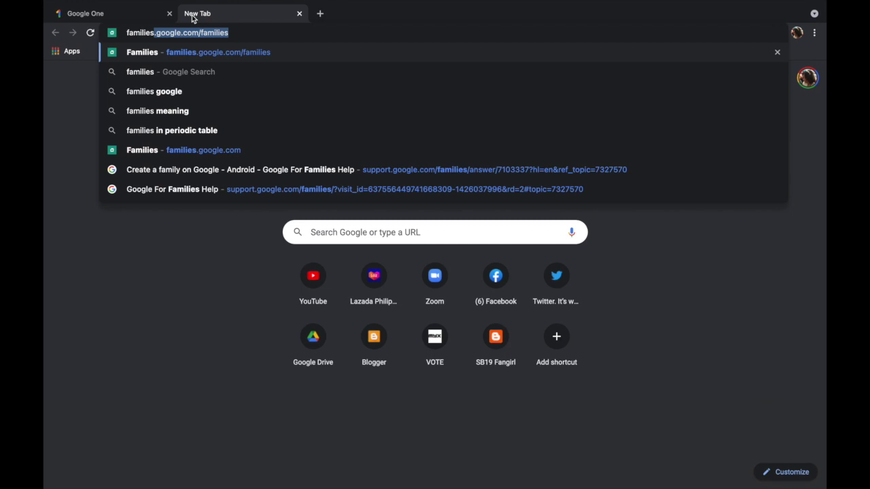
{"action": "left_click", "coordinate": [204, 150]}
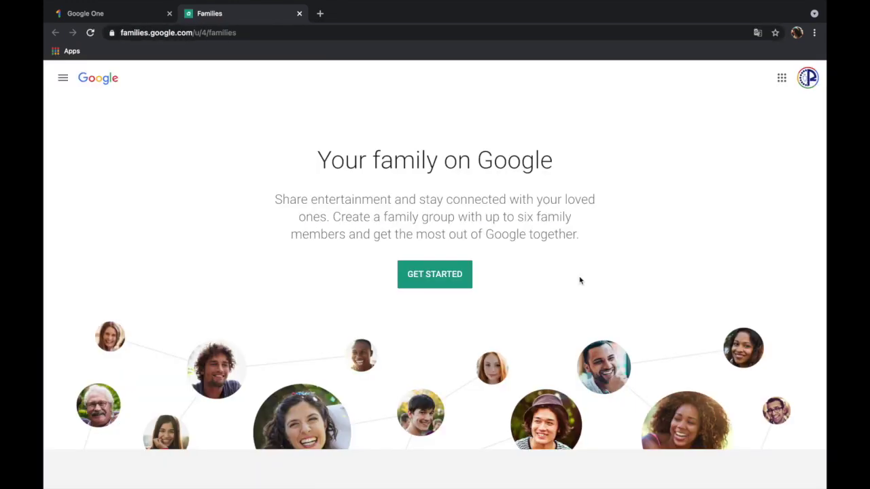
{"action": "scroll", "coordinate": [635, 288], "scroll_direction": "down", "scroll_amount": 1}
{"action": "scroll", "coordinate": [636, 288], "scroll_direction": "up", "scroll_amount": 1}
{"action": "left_click", "coordinate": [455, 287]}
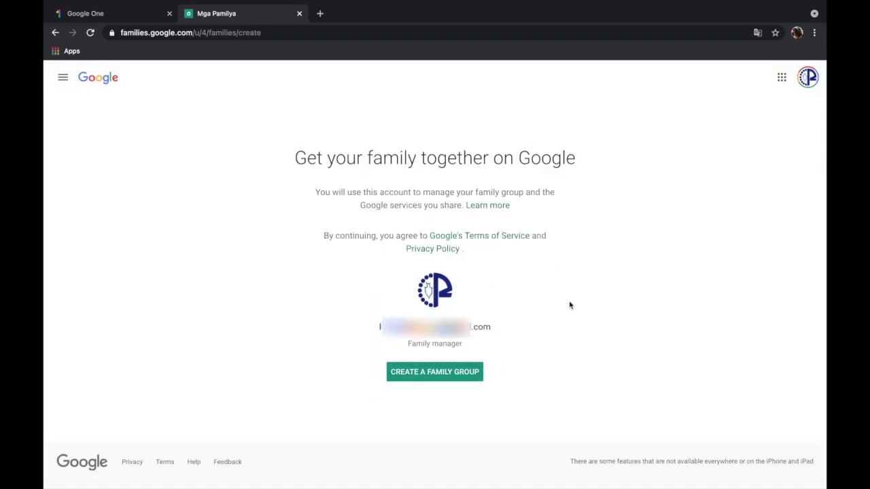
{"action": "left_click", "coordinate": [450, 380]}
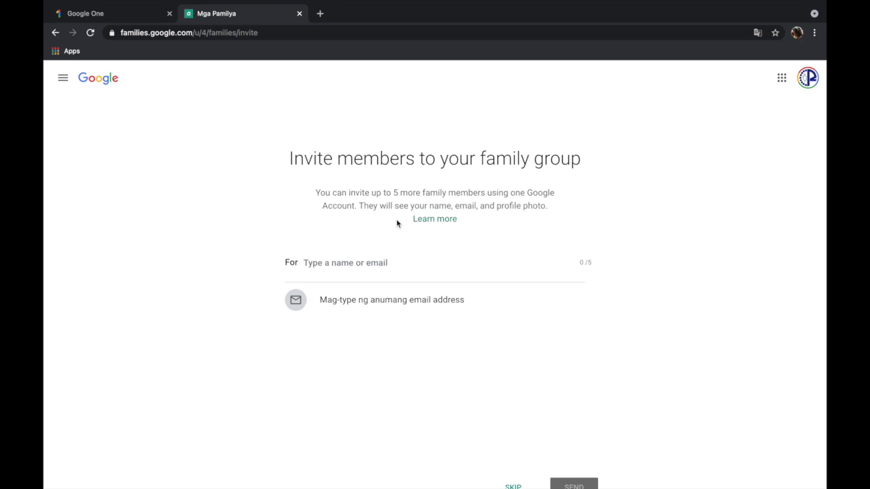
Step: Invite a member to the family group by entering the member's e-mail address, send the invitation and go to the family group
{"action": "left_click", "coordinate": [495, 267]}
{"action": "key", "text": "super+v"}
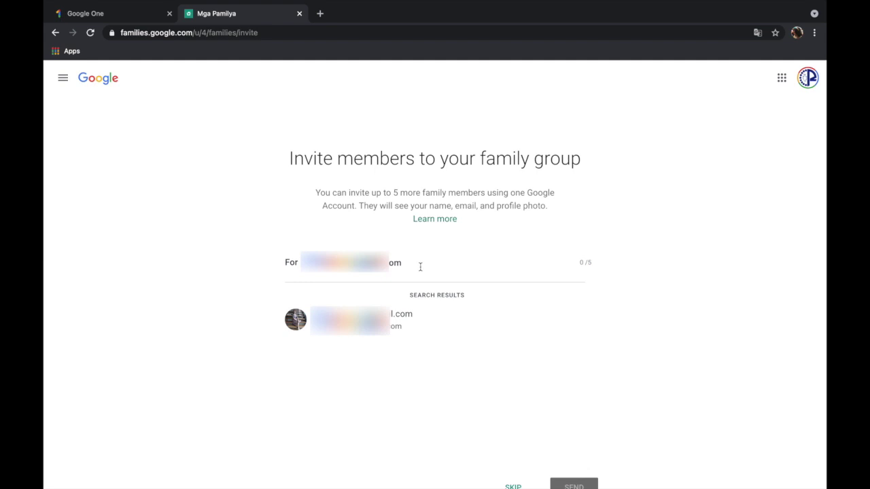
{"action": "left_click", "coordinate": [369, 323]}
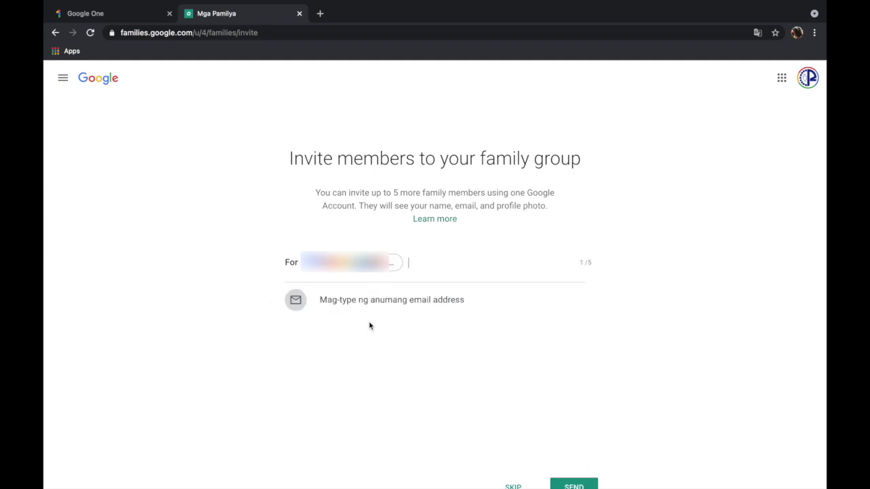
{"action": "scroll", "coordinate": [450, 324], "scroll_direction": "down", "scroll_amount": 1}
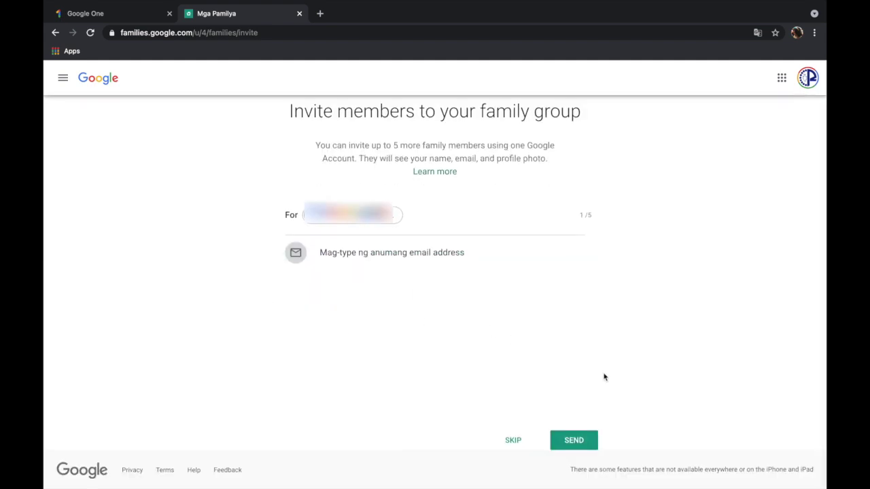
{"action": "left_click", "coordinate": [575, 441]}
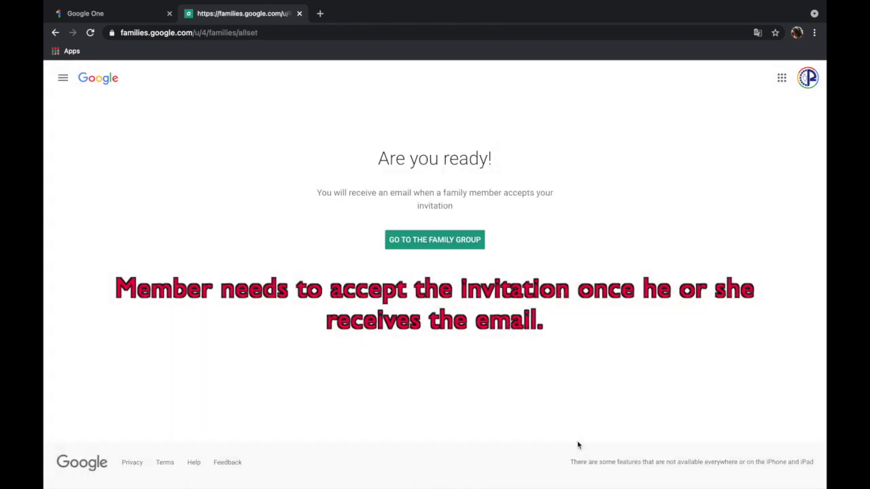
{"action": "left_click", "coordinate": [476, 241]}
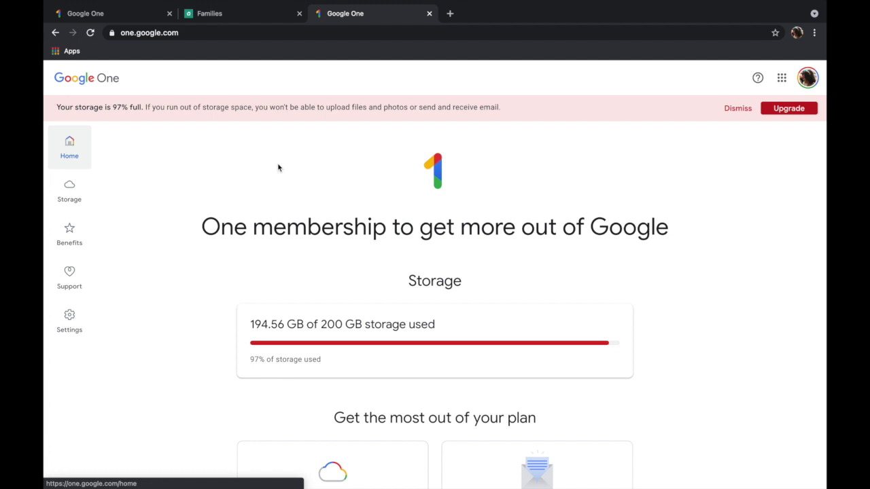
Step: Check the storage use on the other account's Google One page and close that extra tab
{"action": "scroll", "coordinate": [369, 305], "scroll_direction": "down", "scroll_amount": 3}
{"action": "key", "text": "ctrl+w"}
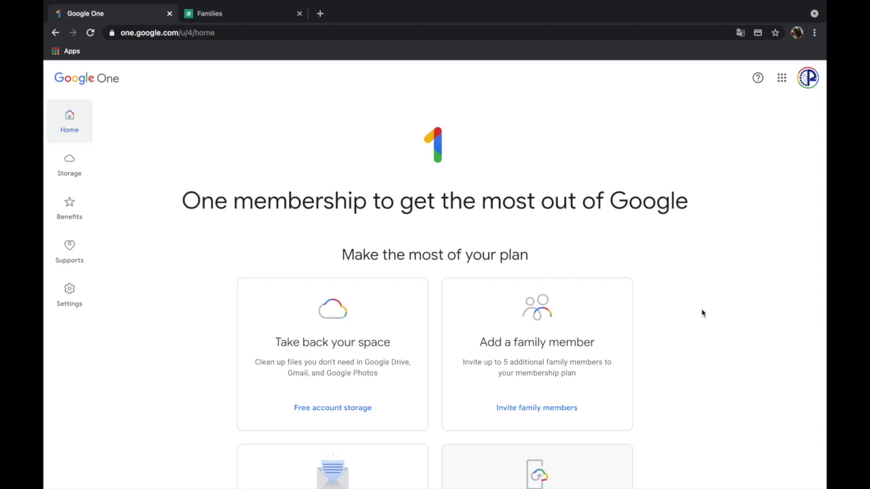
Step: Go through the family settings in Google One settings to the family members page and start inviting another family member
{"action": "scroll", "coordinate": [702, 312], "scroll_direction": "down", "scroll_amount": 1}
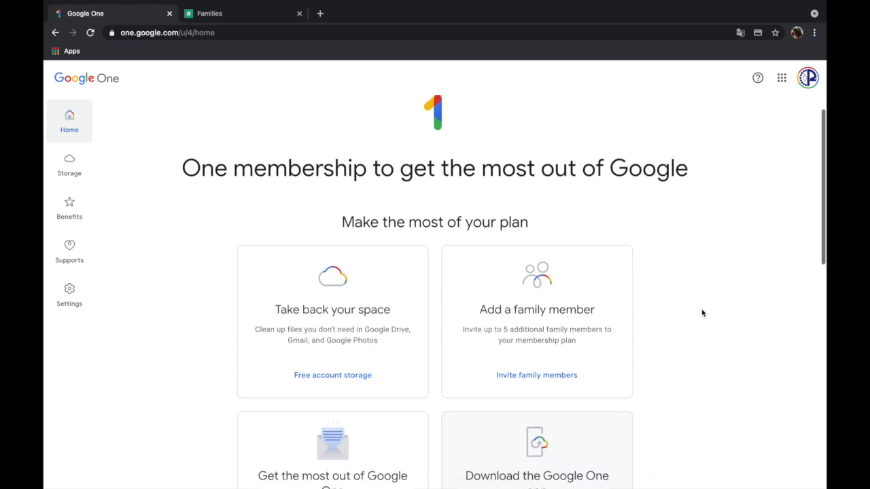
{"action": "scroll", "coordinate": [703, 312], "scroll_direction": "up", "scroll_amount": 1}
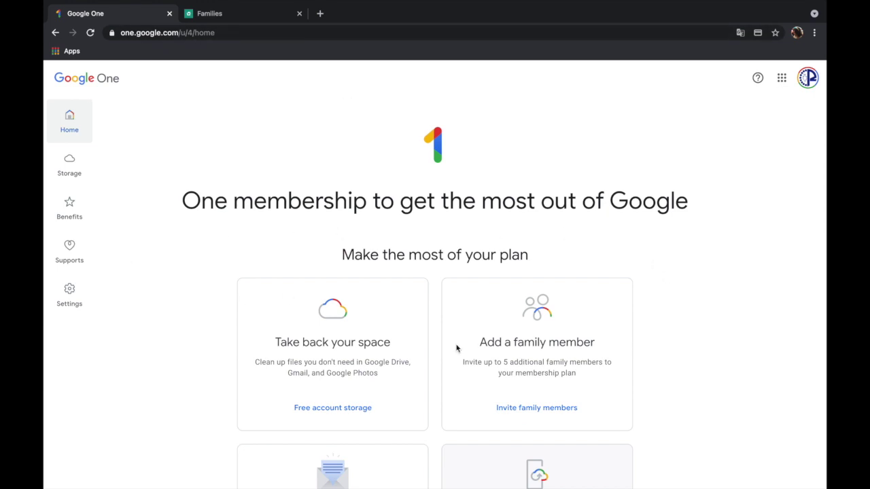
{"action": "scroll", "coordinate": [458, 347], "scroll_direction": "down", "scroll_amount": 2}
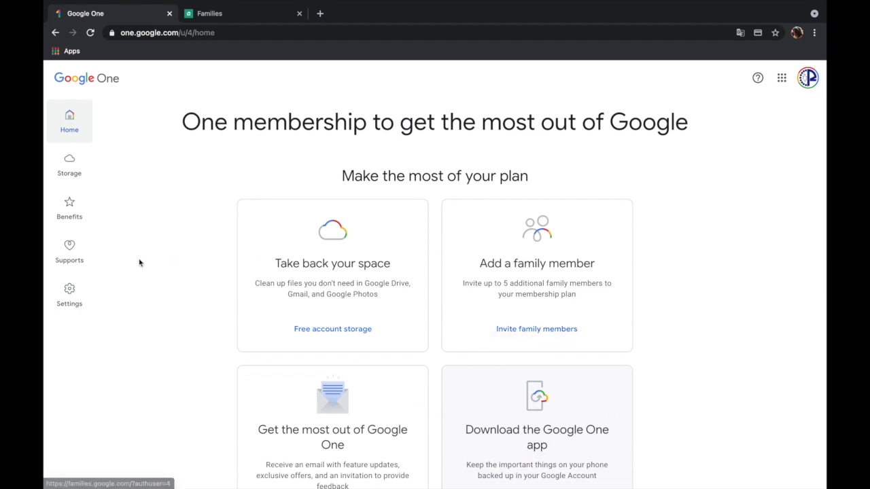
{"action": "left_click", "coordinate": [76, 291]}
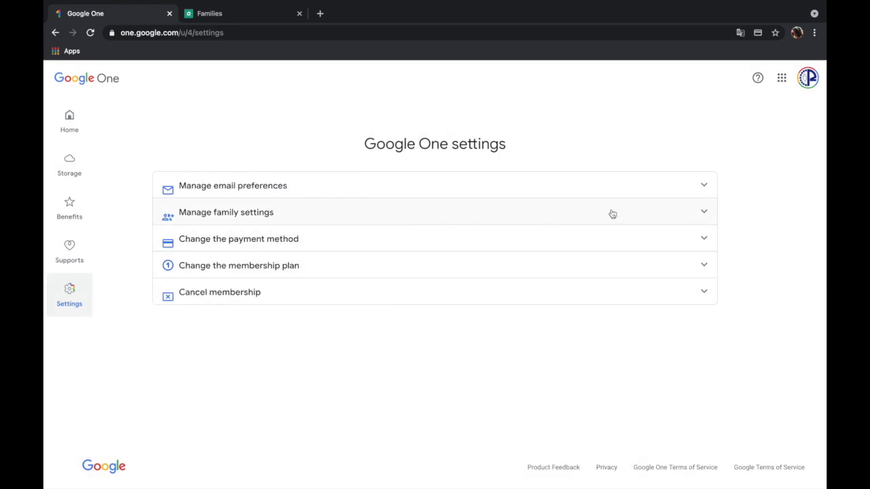
{"action": "left_click", "coordinate": [700, 213]}
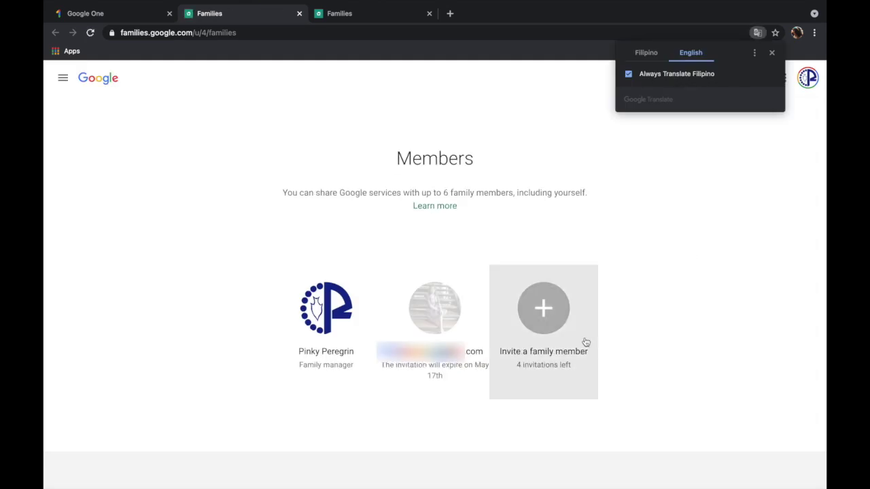
{"action": "left_click", "coordinate": [542, 316]}
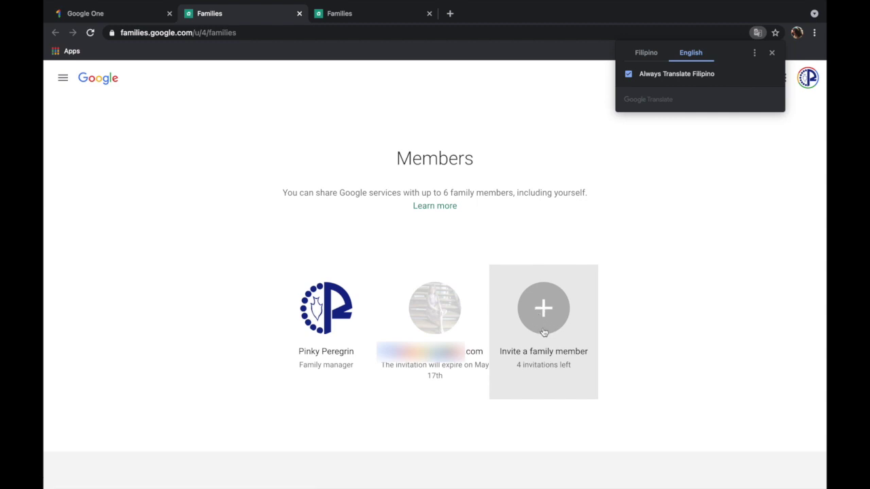